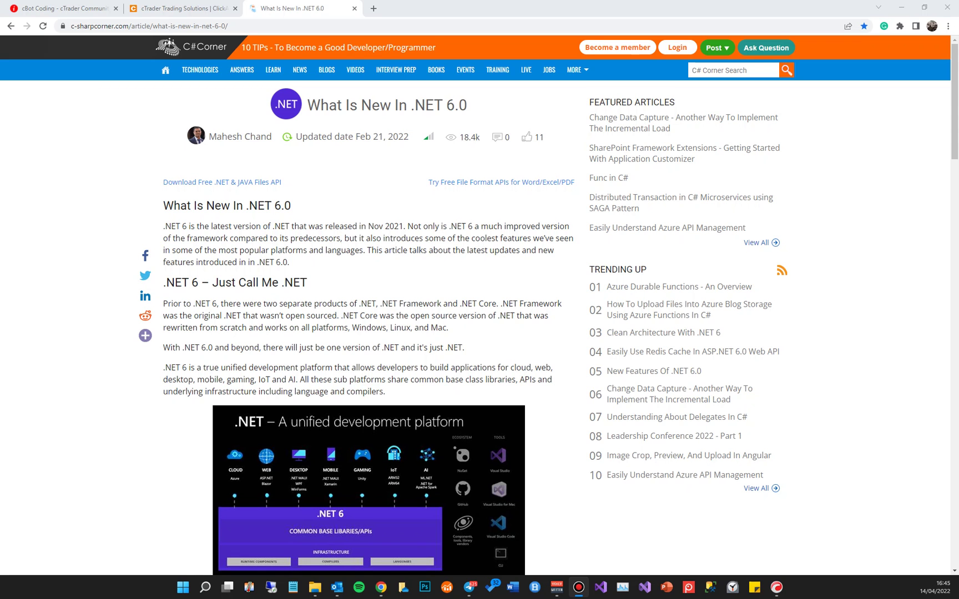
# Scroll through the browser article, then return to its top
pyautogui.scroll(-10, 494, 330)
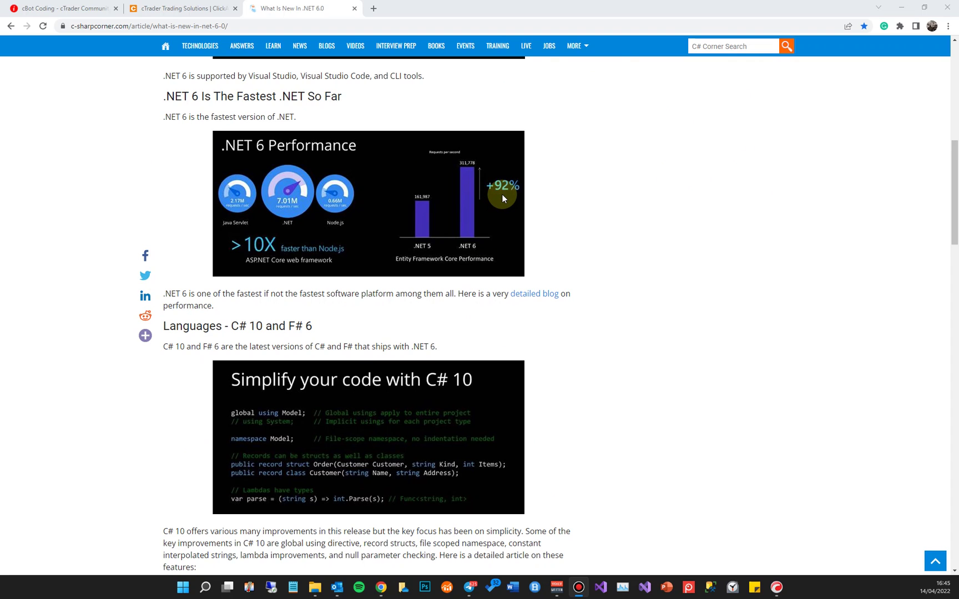
pyautogui.scroll(-8, 387, 338)
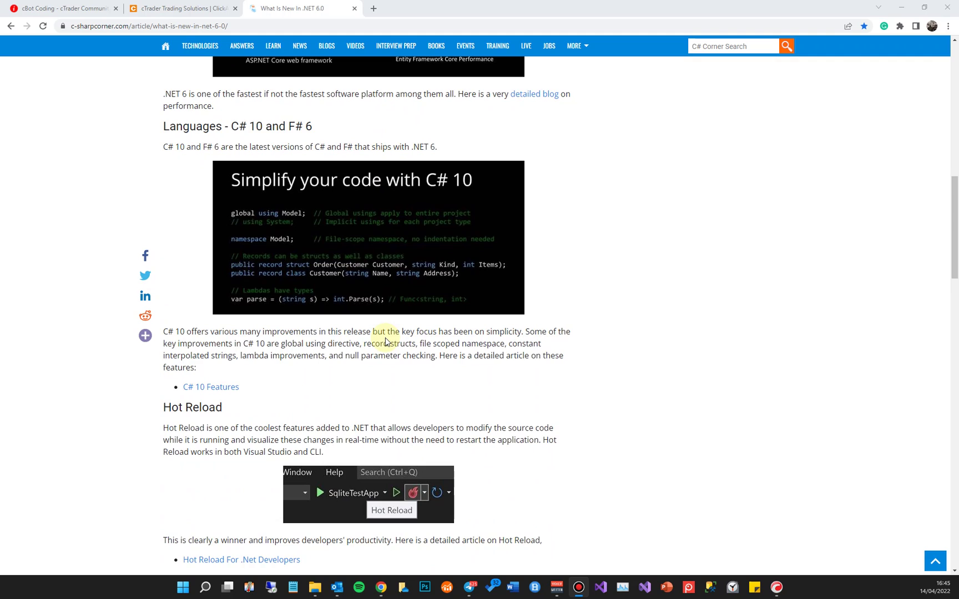
pyautogui.scroll(-2, 382, 344)
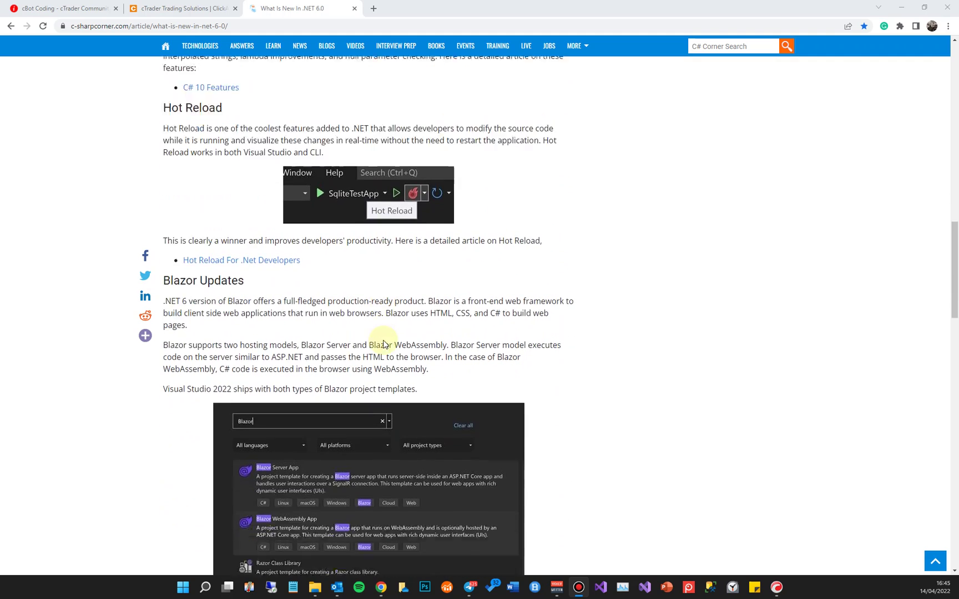
pyautogui.press('Home')
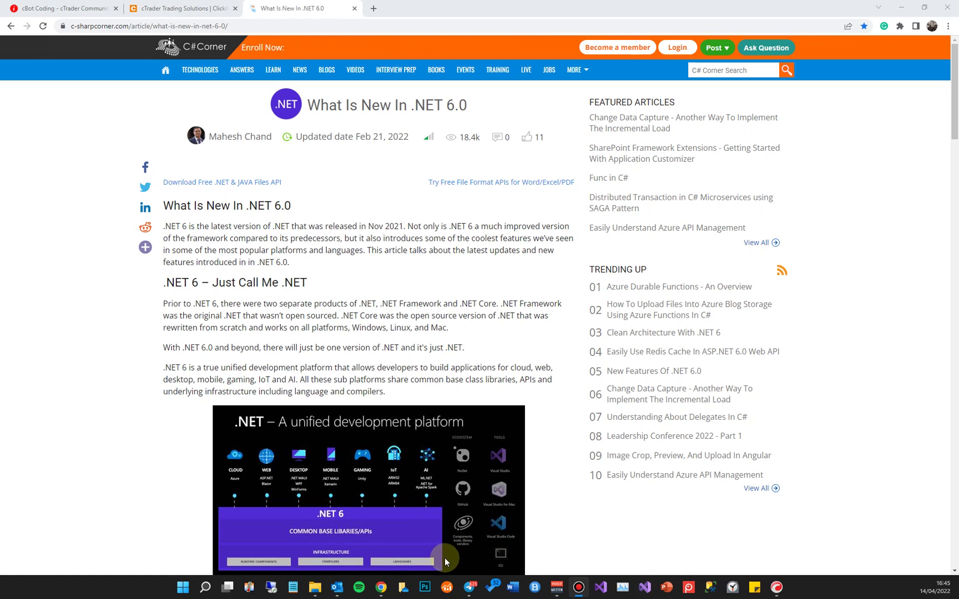
# In cTrader Automate, leave the target framework at .NET Framework 4.x and open the Sample Breakout cBot's code
pyautogui.click(776, 588)
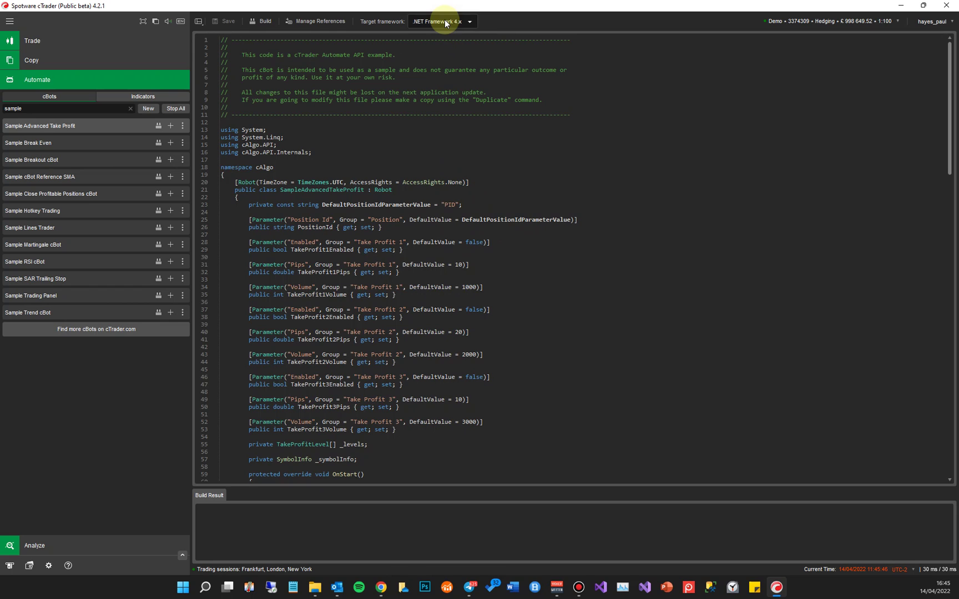
pyautogui.click(468, 23)
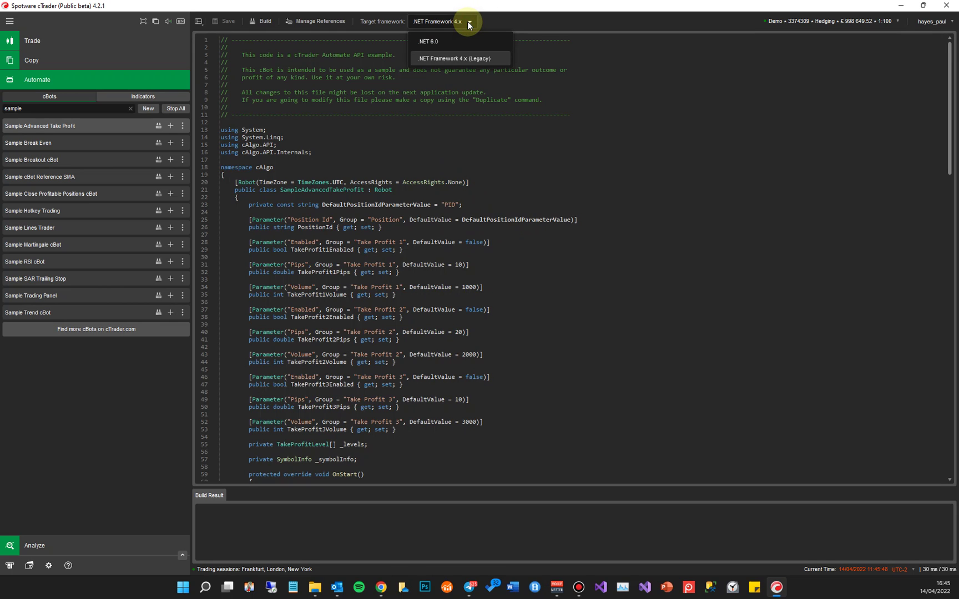
pyautogui.click(626, 122)
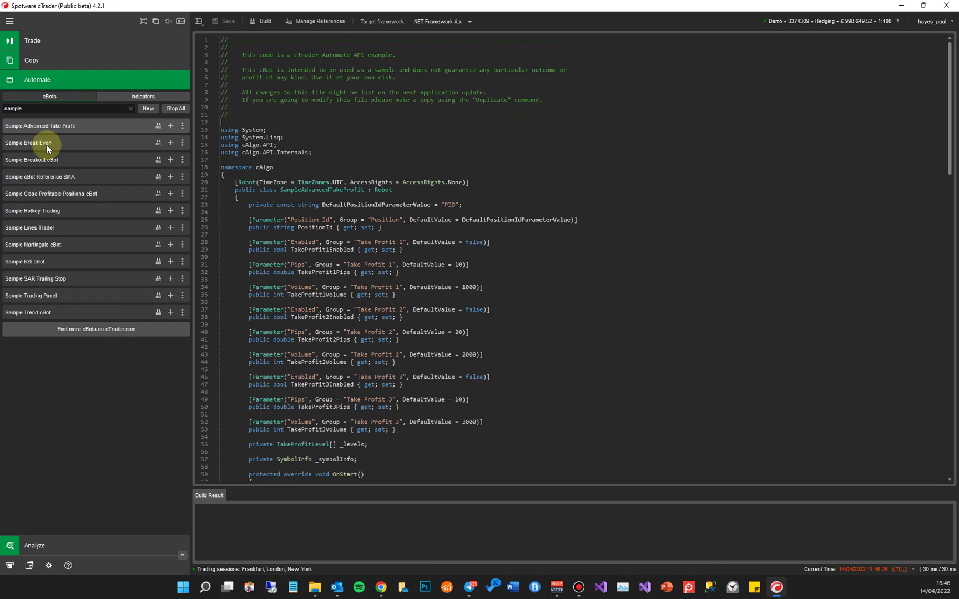
pyautogui.click(57, 160)
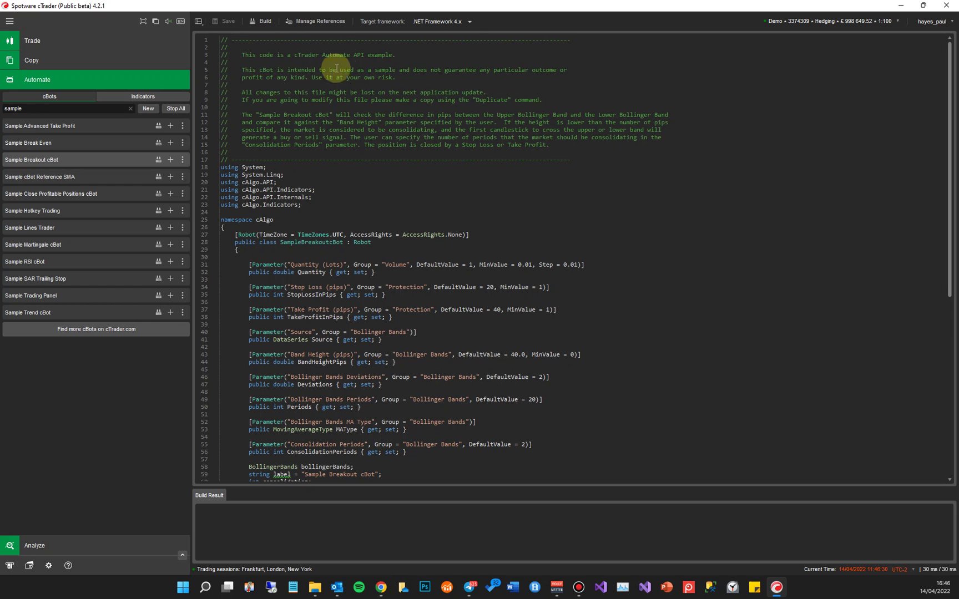
# Switch the Sample Breakout cBot's target framework to .NET 6.0 and build it
pyautogui.click(467, 23)
pyautogui.click(427, 42)
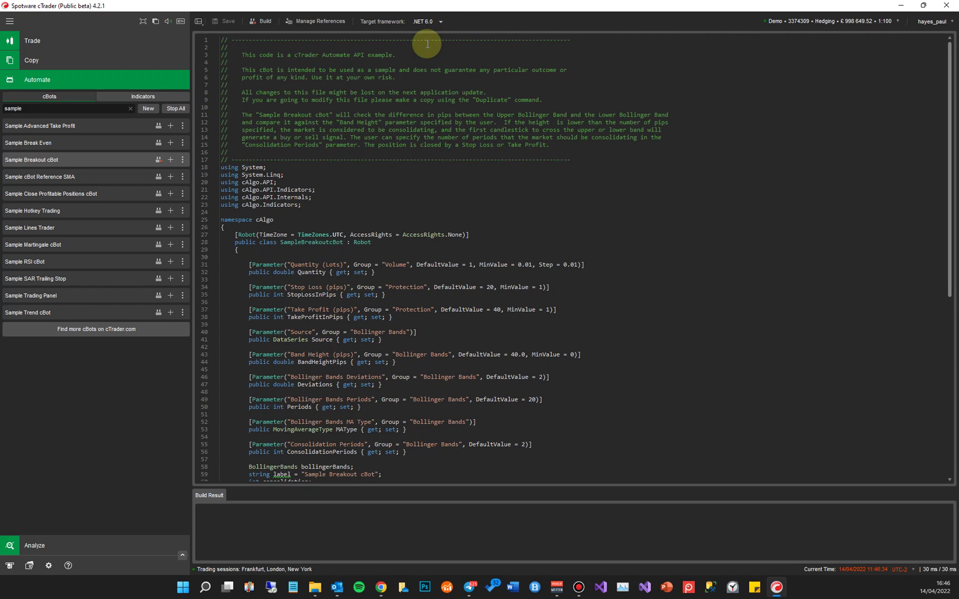
pyautogui.click(158, 160)
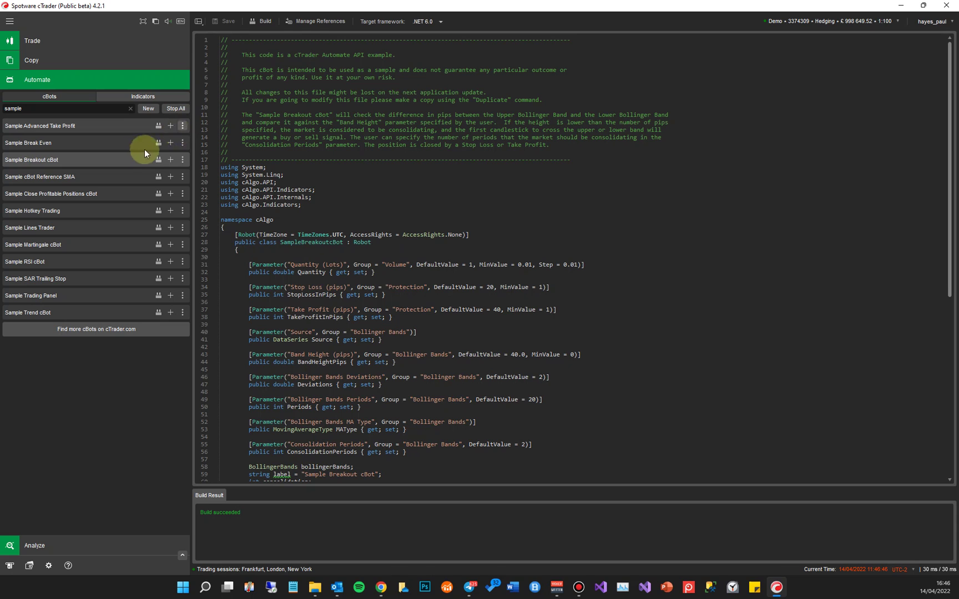
# Open the Sample Breakout cBot in Visual Studio 2022 and view its Sample Breakout cBot.cs source
pyautogui.rightClick(117, 162)
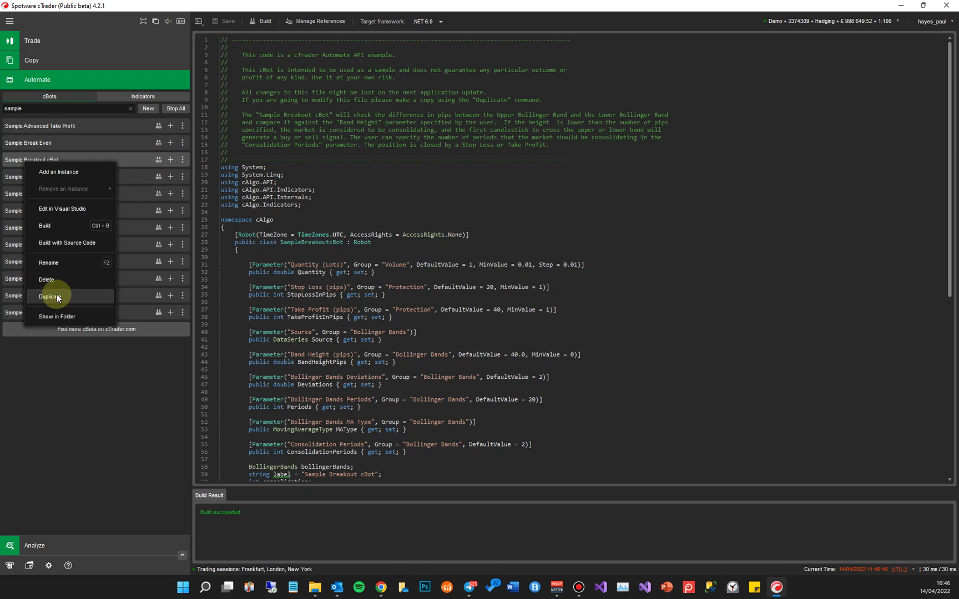
pyautogui.click(64, 211)
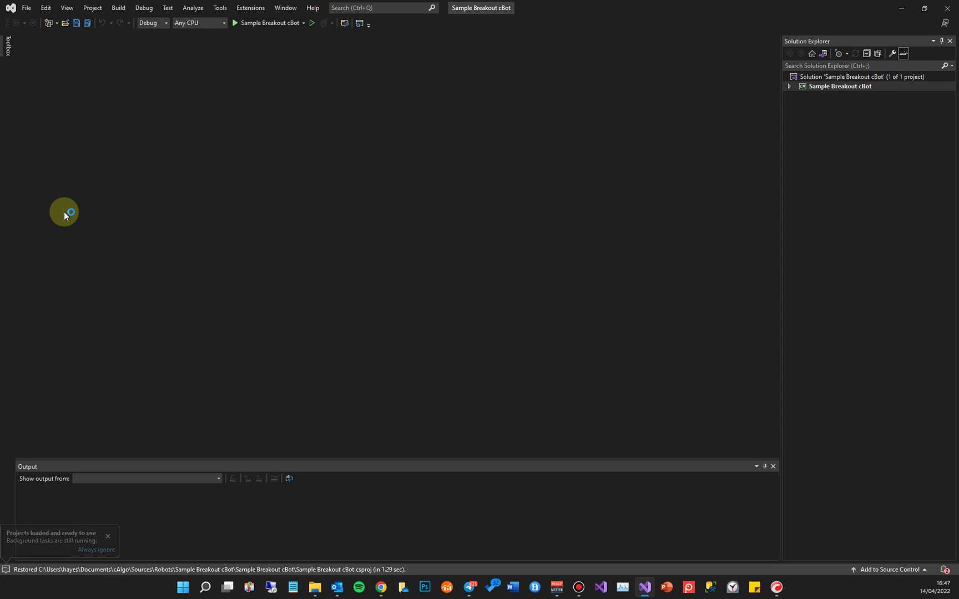
pyautogui.click(790, 88)
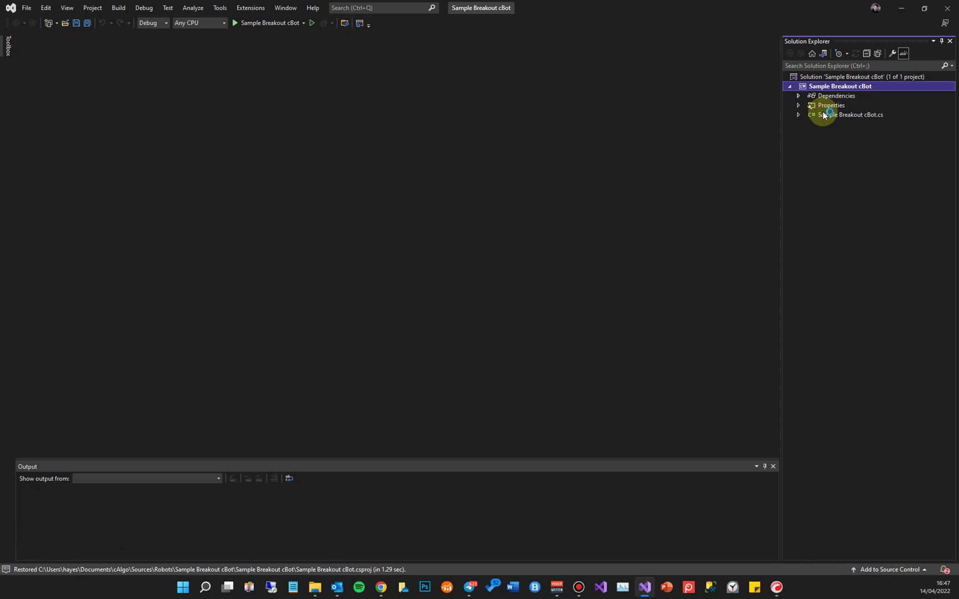
pyautogui.click(828, 116)
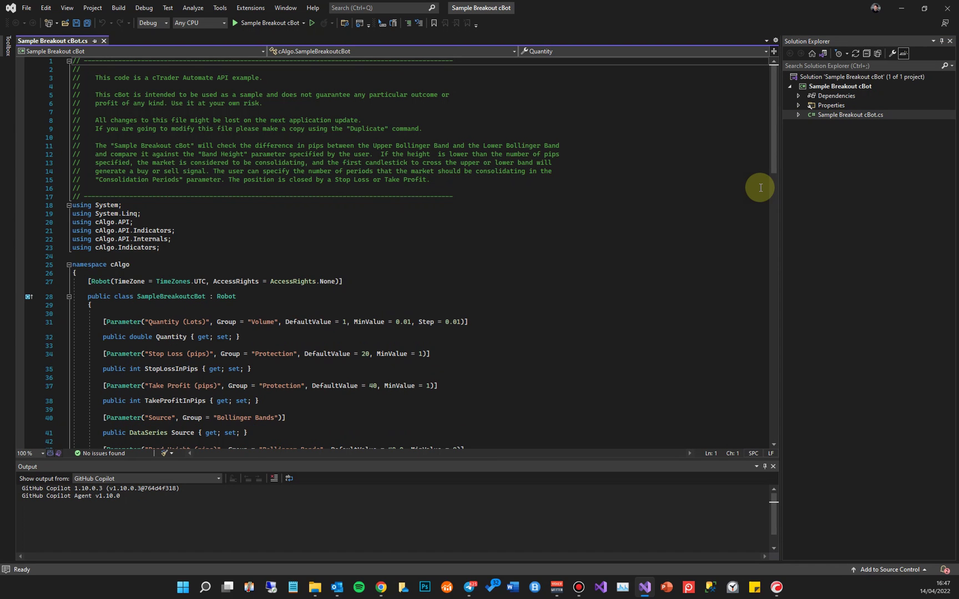
pyautogui.scroll(-14, 705, 244)
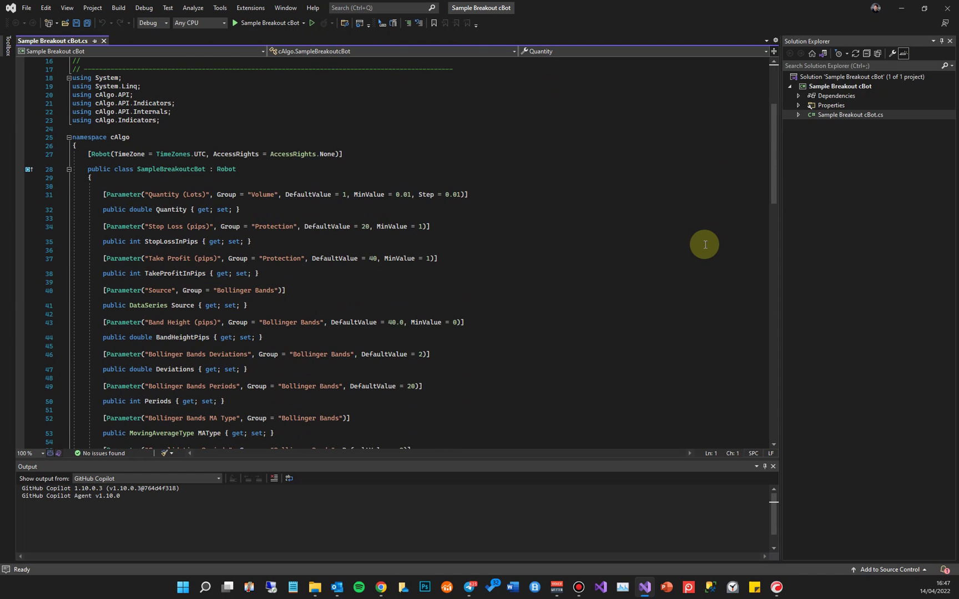
pyautogui.scroll(14, 704, 245)
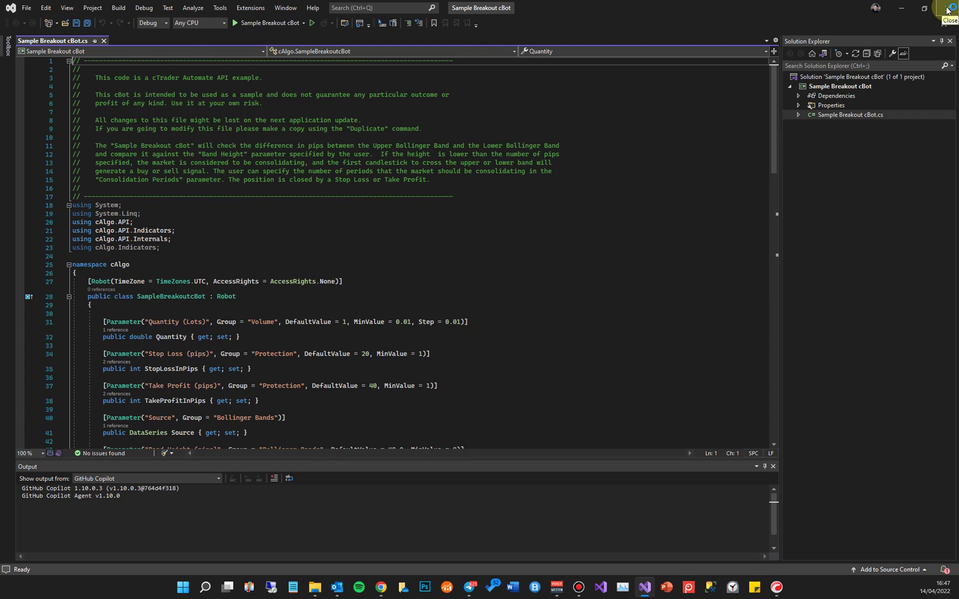
# Check Dependencies for Microsoft.NETCore.App and the cTrader.Automate package, then close Visual Studio
pyautogui.click(792, 105)
pyautogui.click(797, 96)
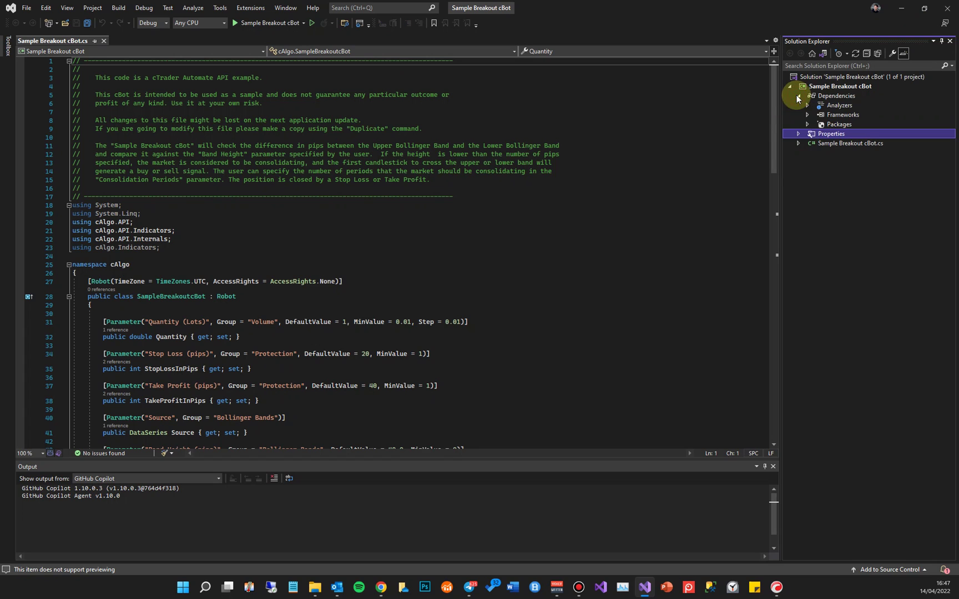
pyautogui.click(808, 115)
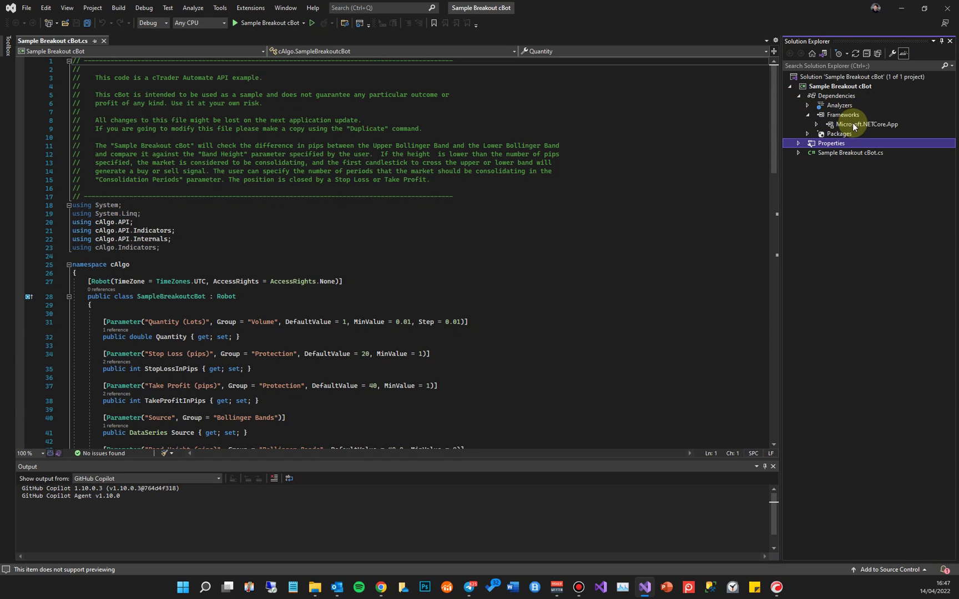
pyautogui.click(807, 134)
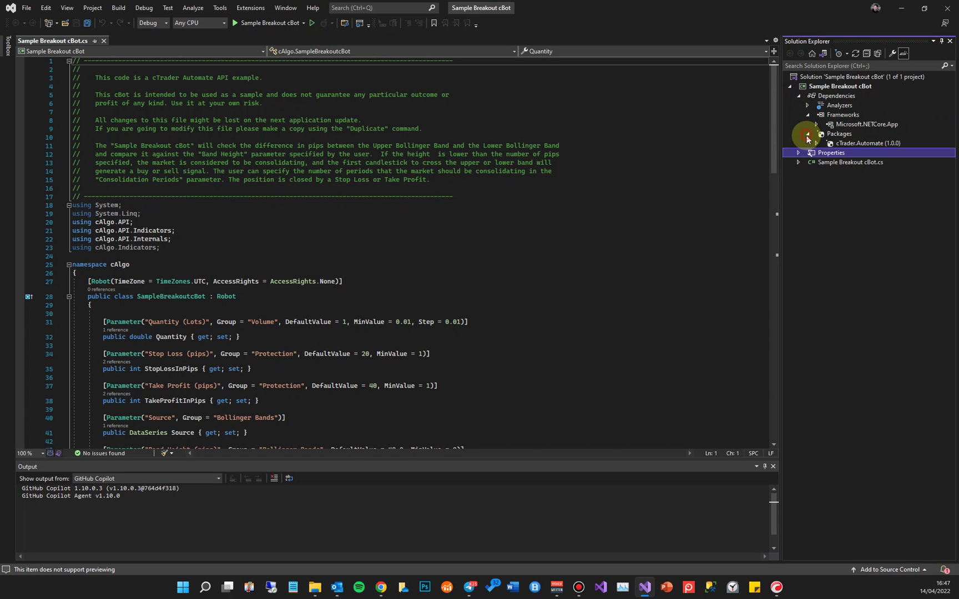
pyautogui.click(873, 144)
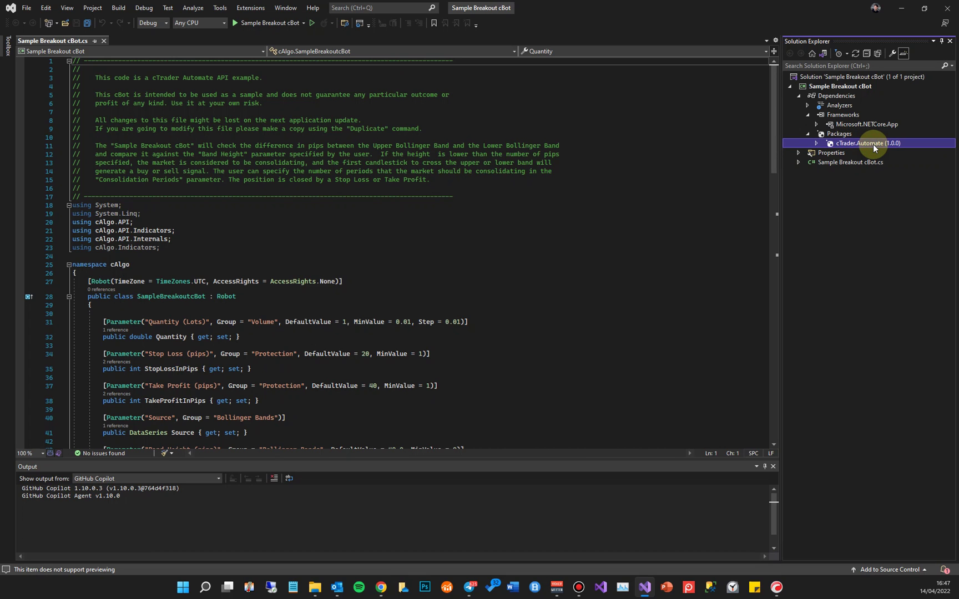
pyautogui.click(947, 8)
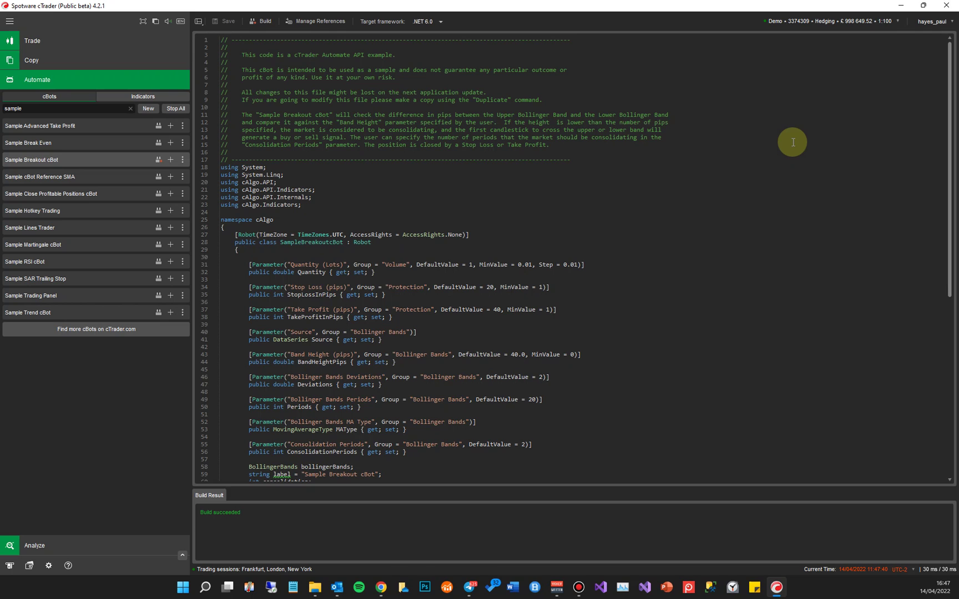
# Open the Sample cBot Reference SMA code and choose Edit in Visual Studio for it
pyautogui.click(54, 177)
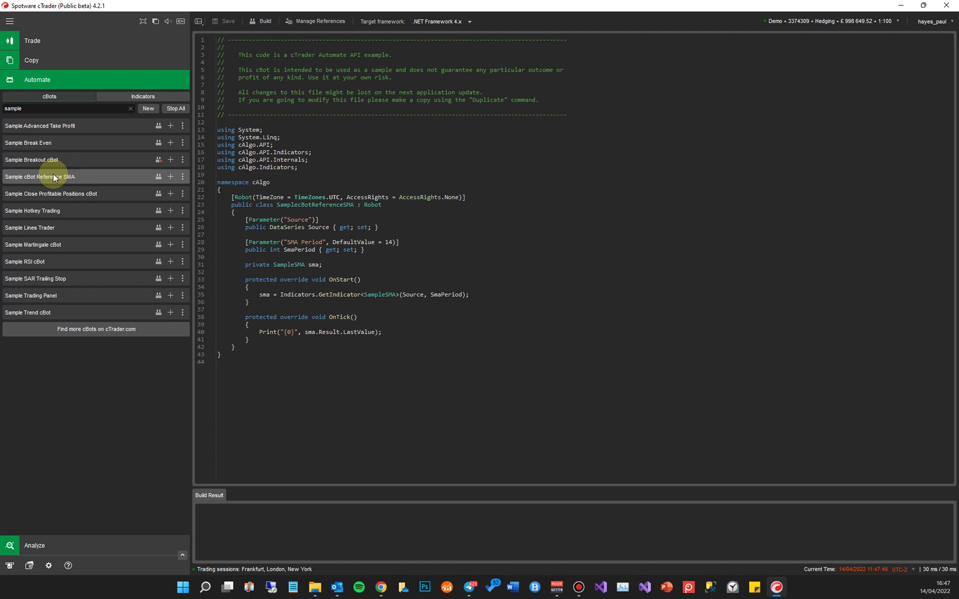
pyautogui.rightClick(68, 175)
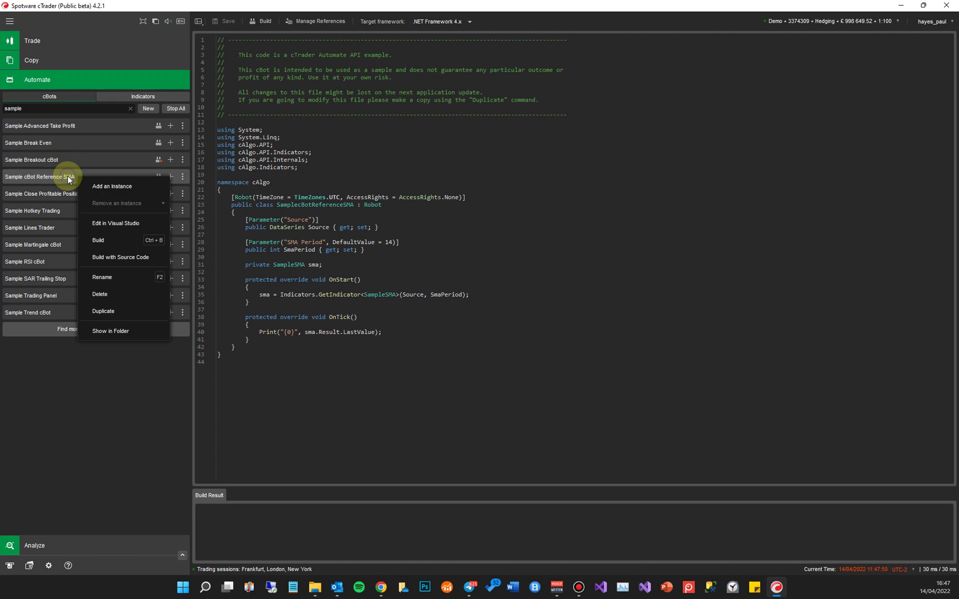
pyautogui.click(106, 223)
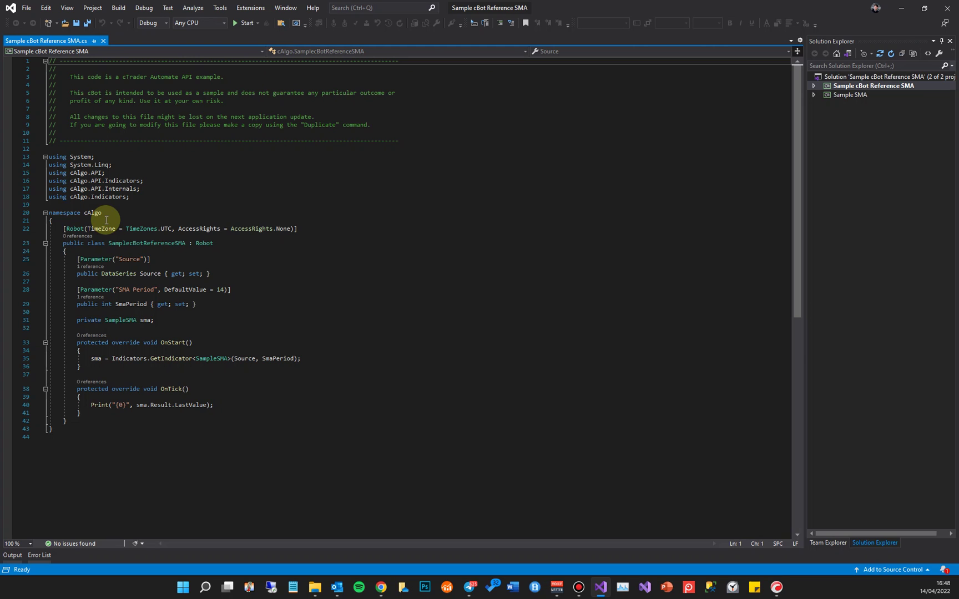
# Inspect both projects and the cAlgo.API reference, then close Visual Studio without saving the solution
pyautogui.click(818, 85)
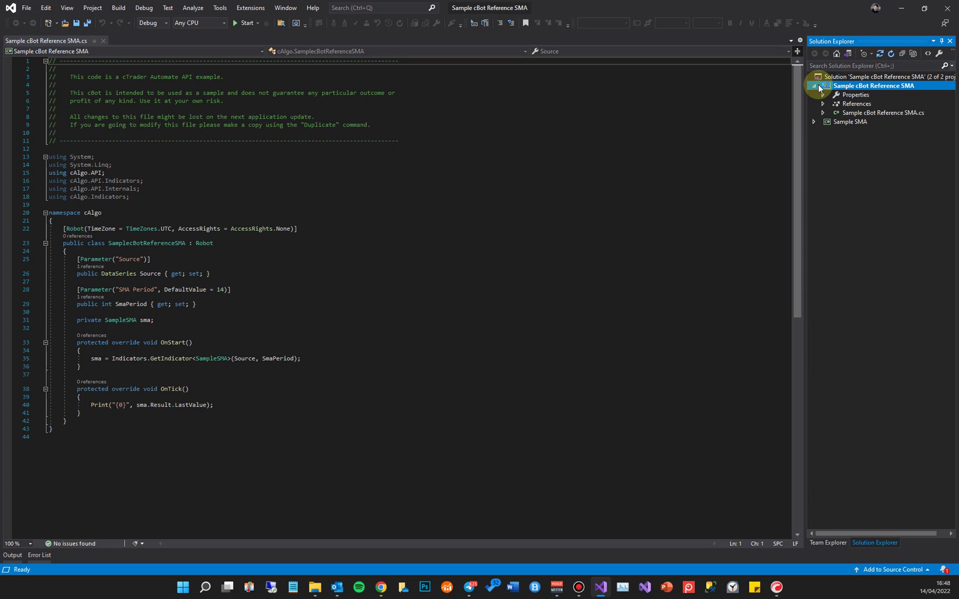
pyautogui.click(814, 122)
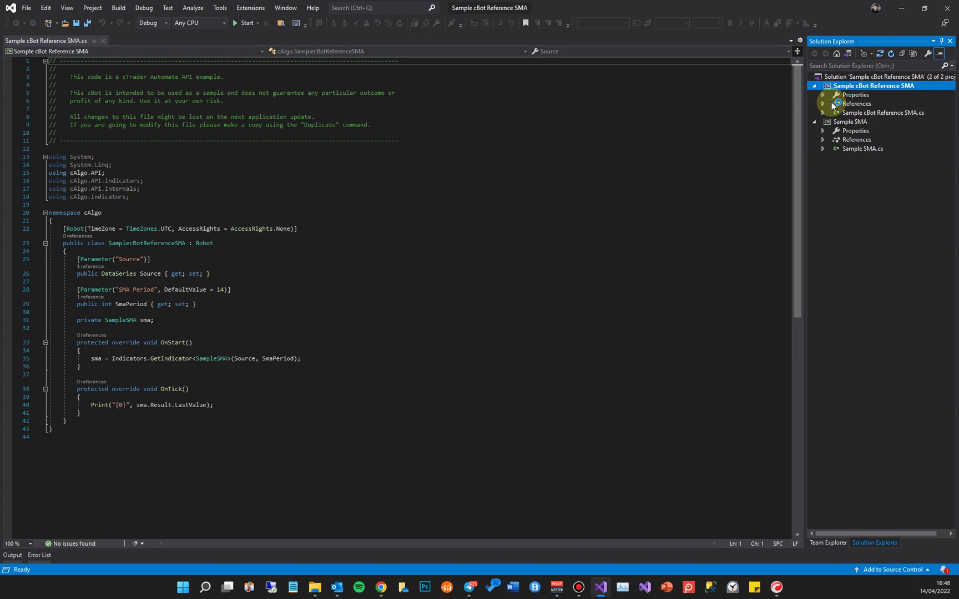
pyautogui.click(829, 103)
pyautogui.click(855, 121)
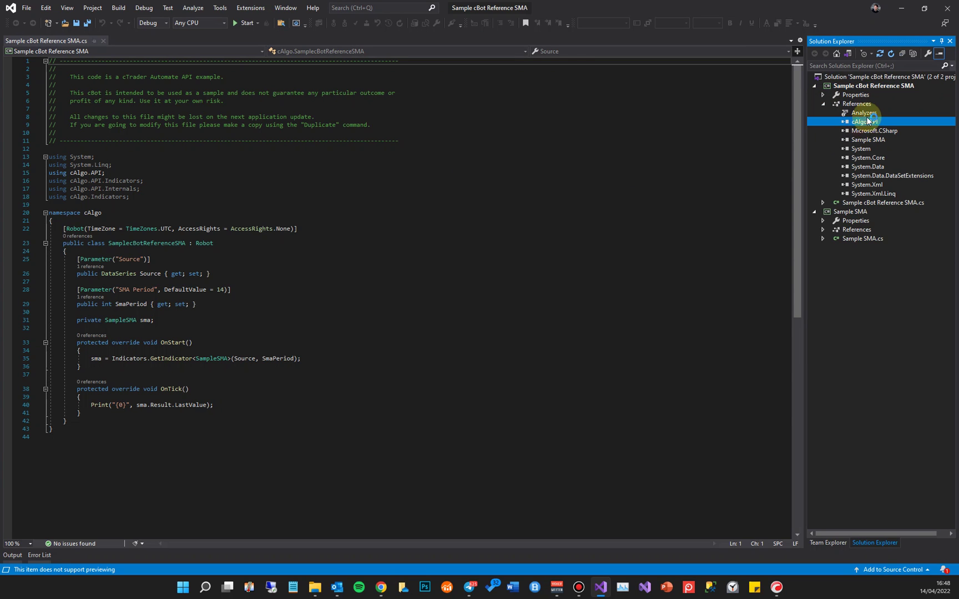
pyautogui.rightClick(876, 87)
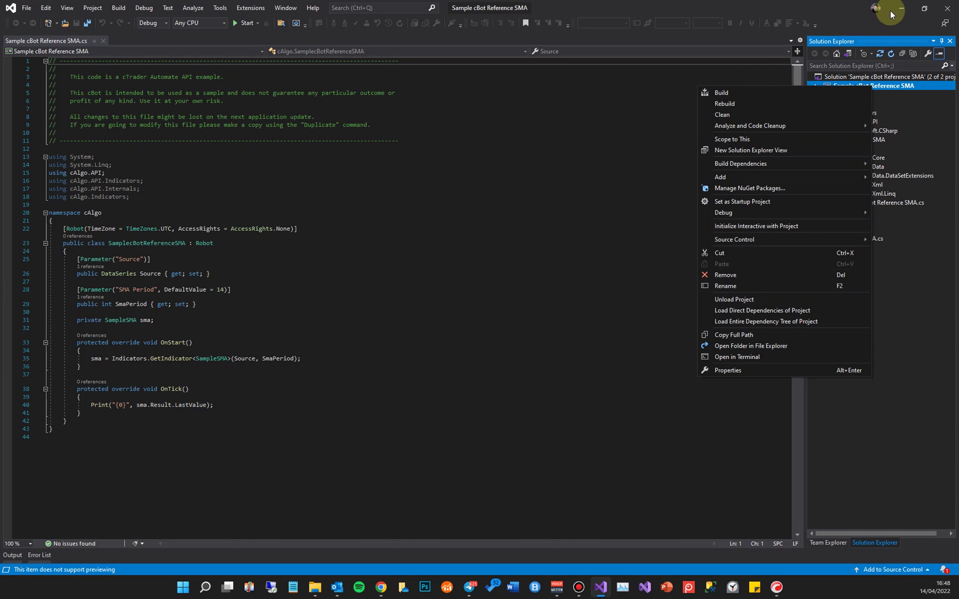
pyautogui.click(946, 8)
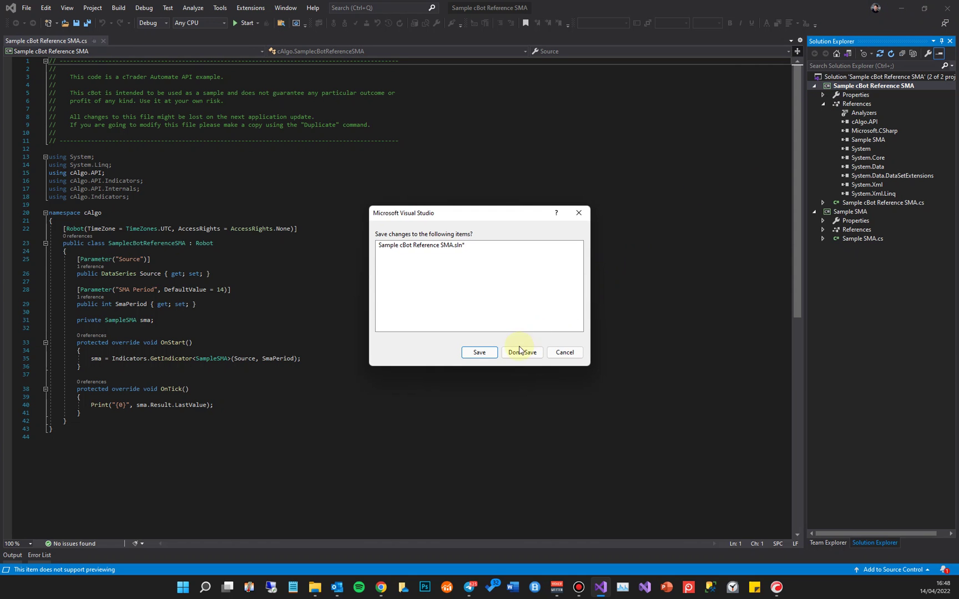
pyautogui.click(516, 352)
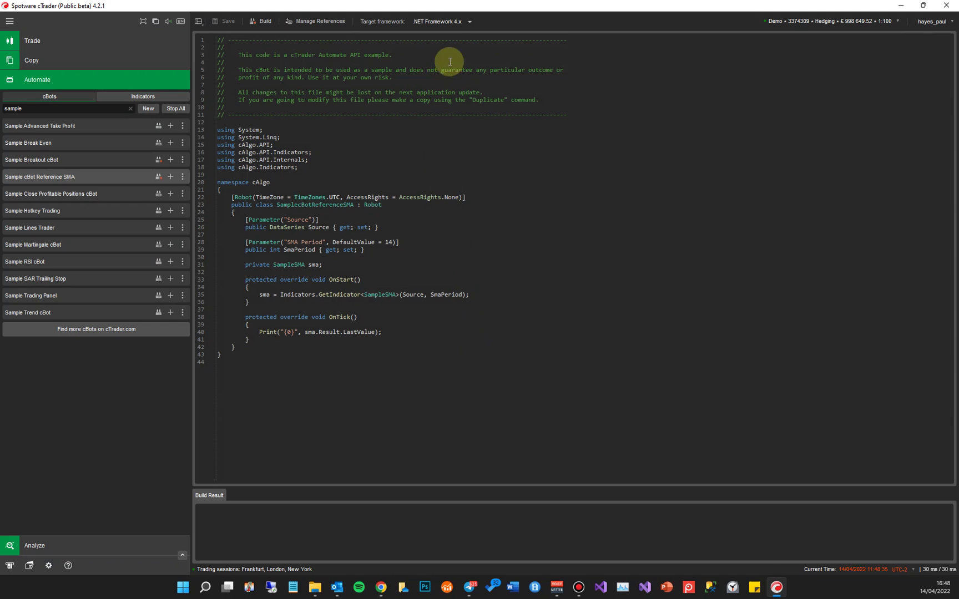
# Set Sample cBot Reference SMA's target framework to .NET 6.0 and create a new cBot
pyautogui.click(464, 25)
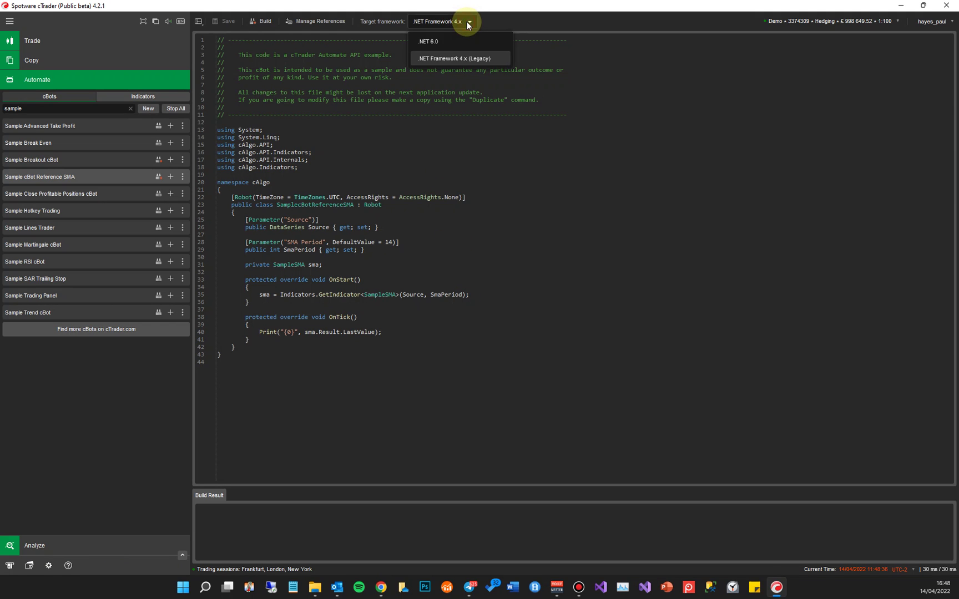
pyautogui.click(443, 38)
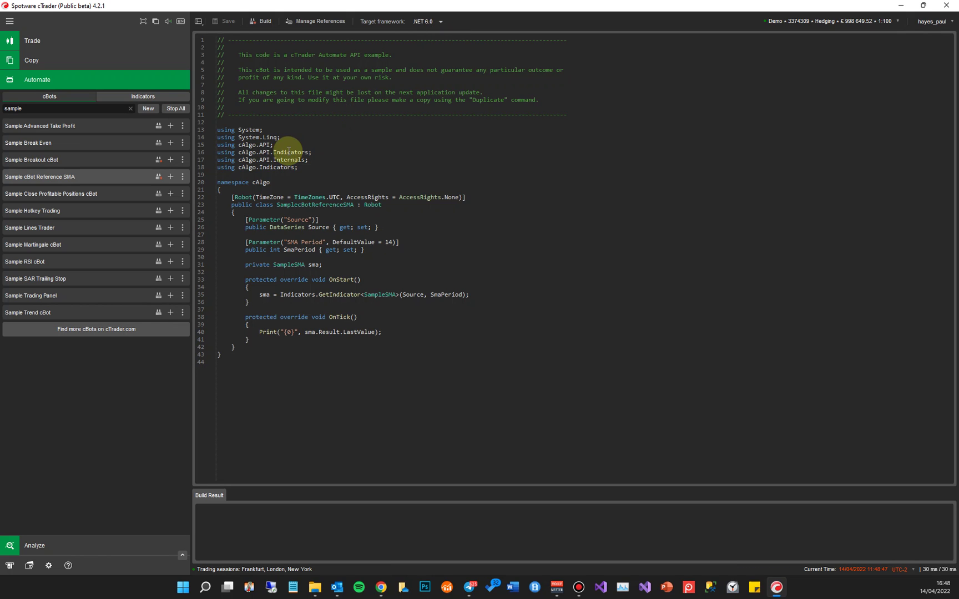
pyautogui.click(148, 109)
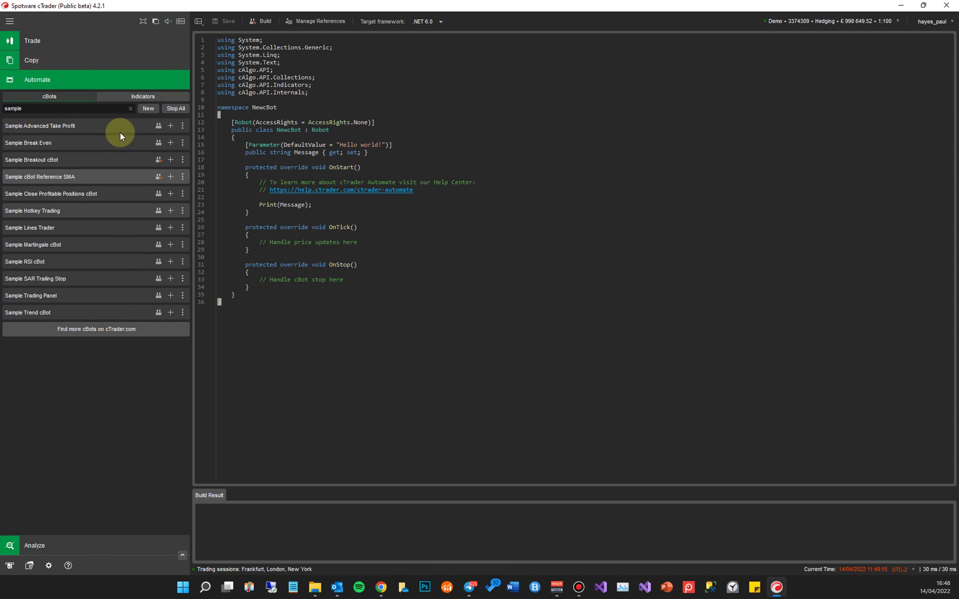
# Clear the cBots search, filter the list by 'new', then minimise cTrader
pyautogui.click(130, 109)
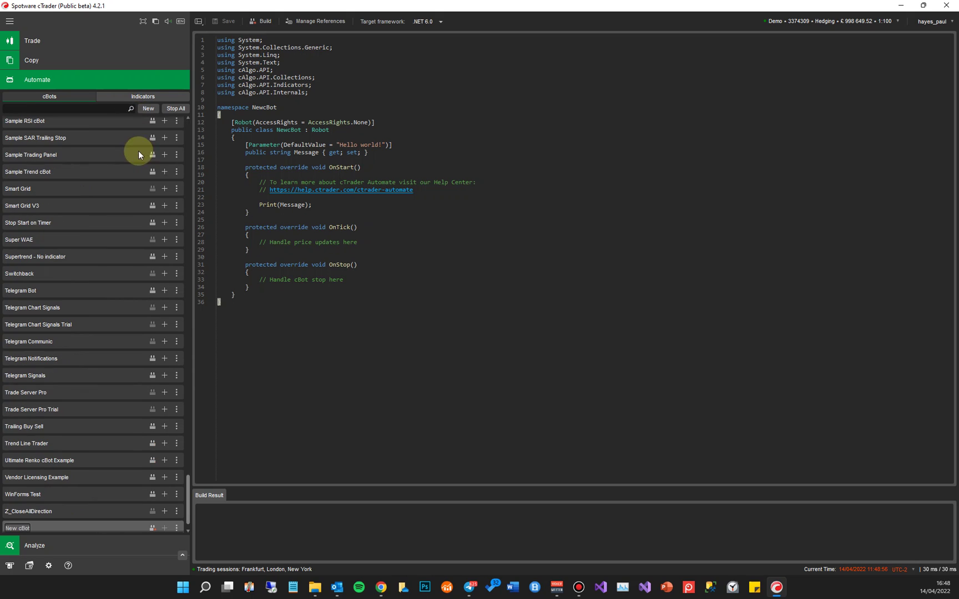
pyautogui.click(87, 109)
pyautogui.write('new')
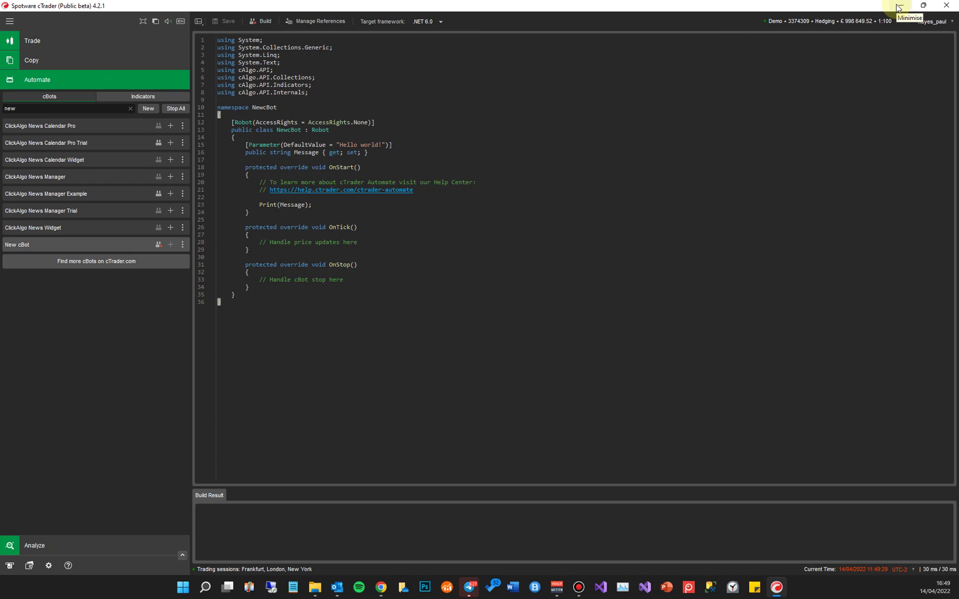
pyautogui.click(899, 8)
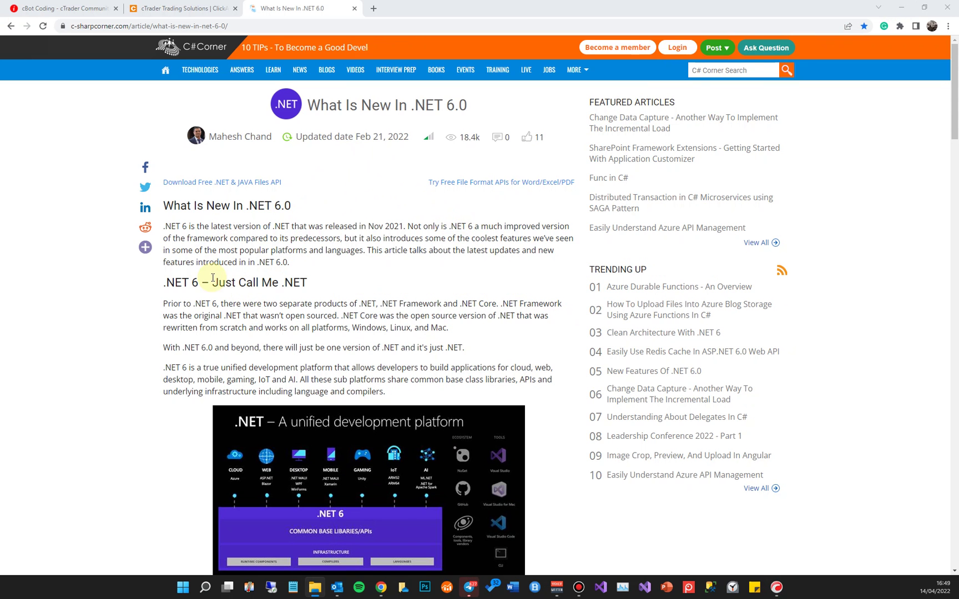
# Read the forum's How to Debug a cBot Using Visual Studio 2022 thread, then open How to Edit a cBot in Visual Studio
pyautogui.click(66, 8)
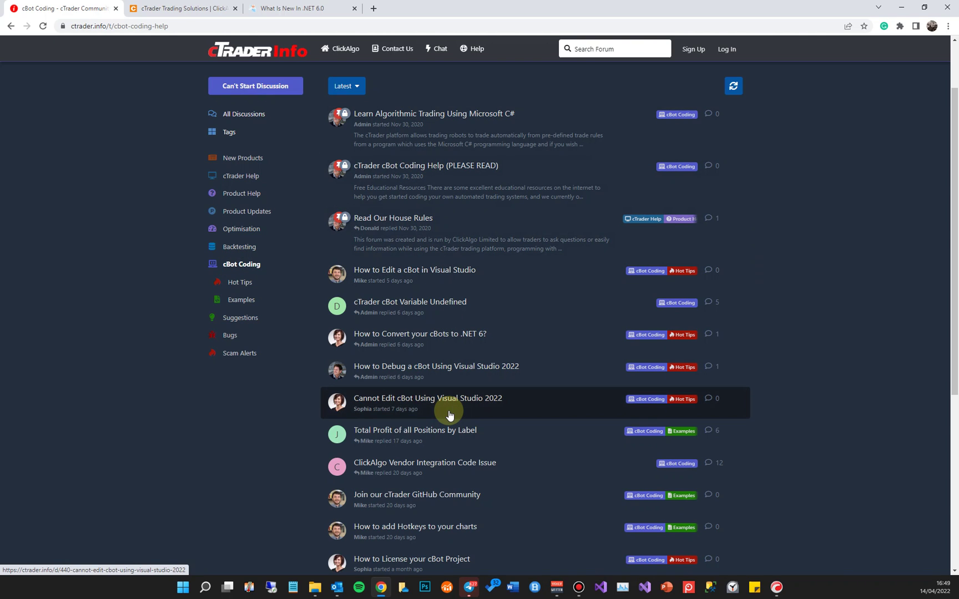
pyautogui.click(441, 370)
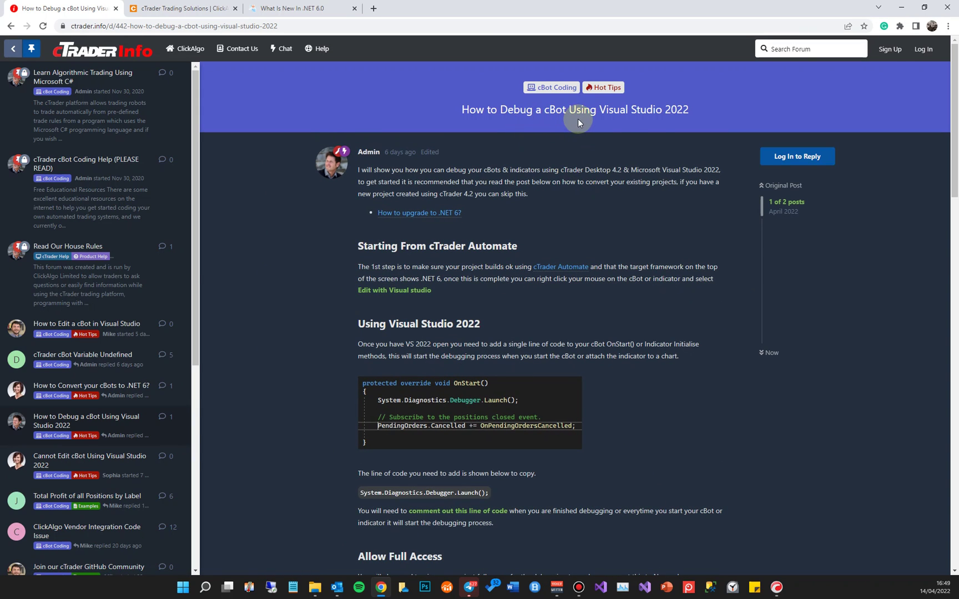
pyautogui.scroll(-5, 674, 211)
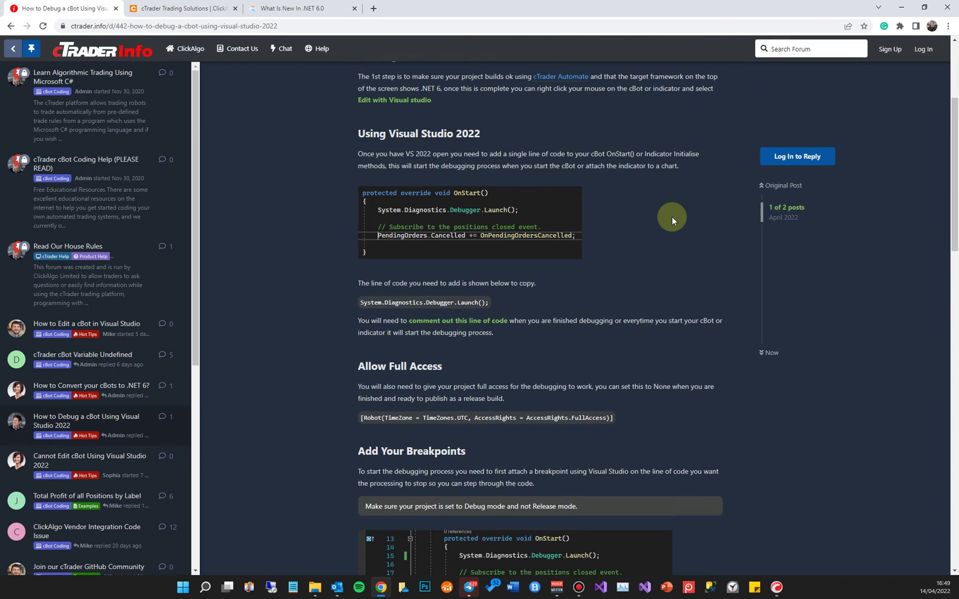
pyautogui.scroll(-10, 671, 218)
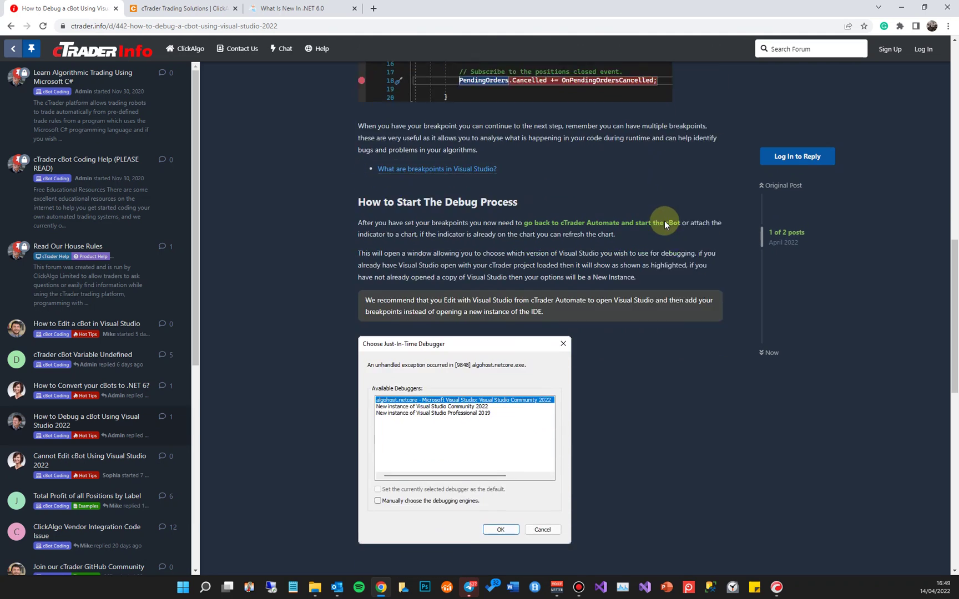
pyautogui.scroll(-4, 654, 229)
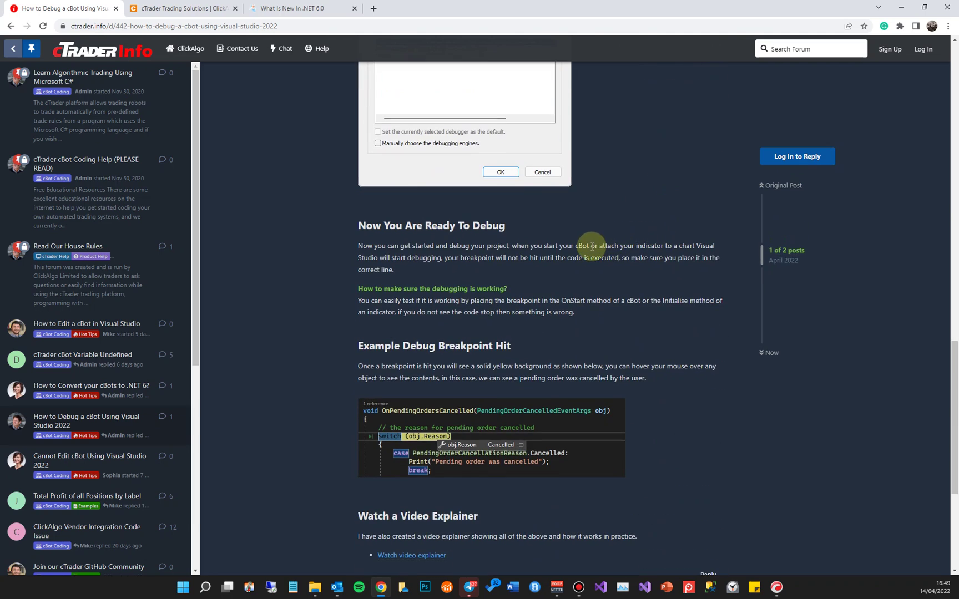
pyautogui.scroll(-4, 589, 251)
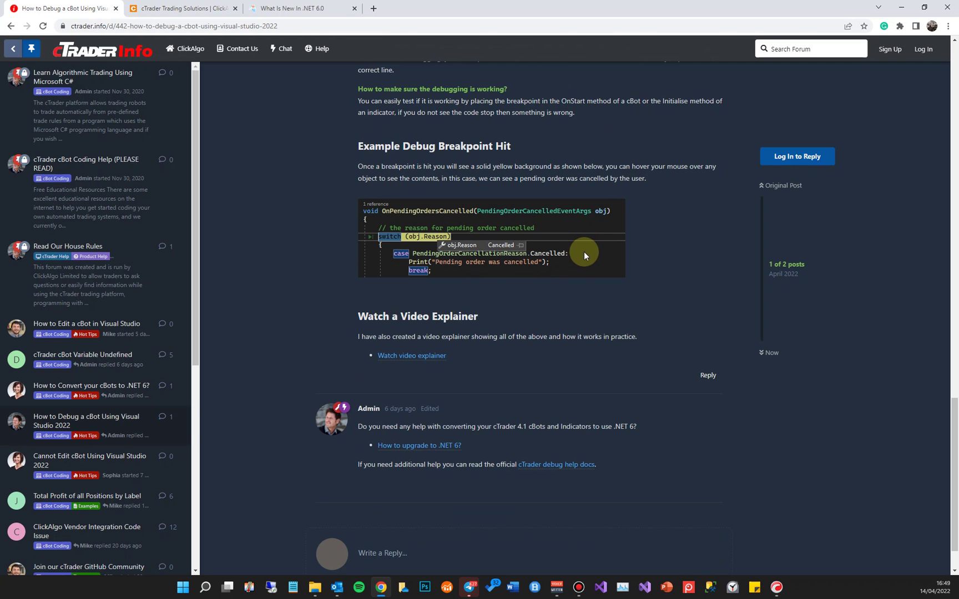
pyautogui.scroll(15, 577, 254)
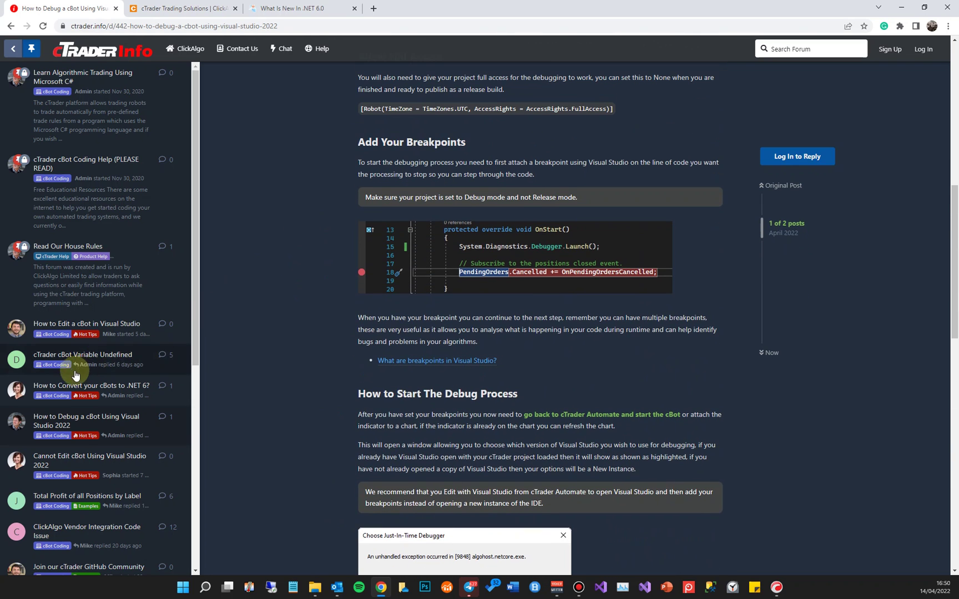
pyautogui.click(61, 328)
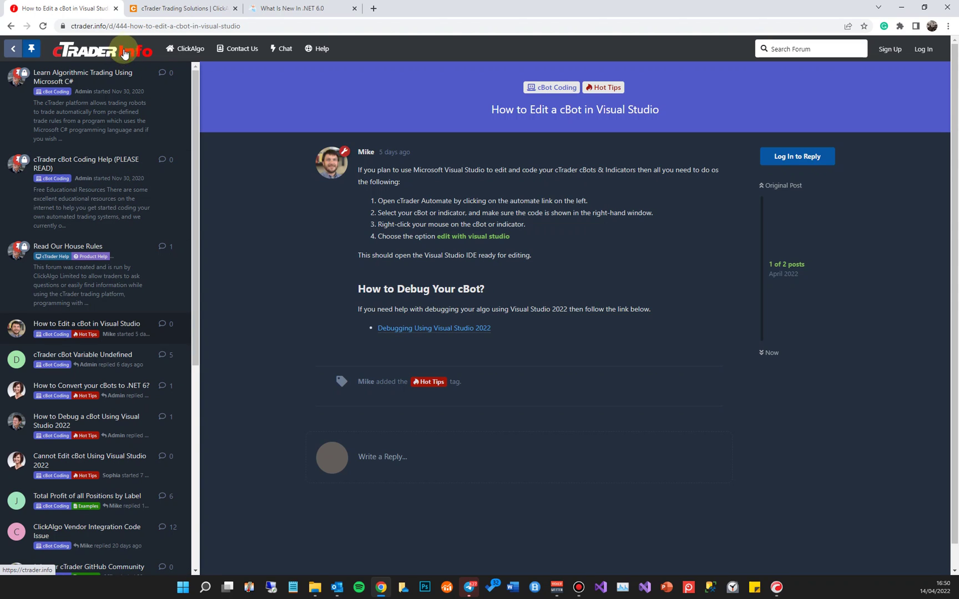
pyautogui.click(184, 11)
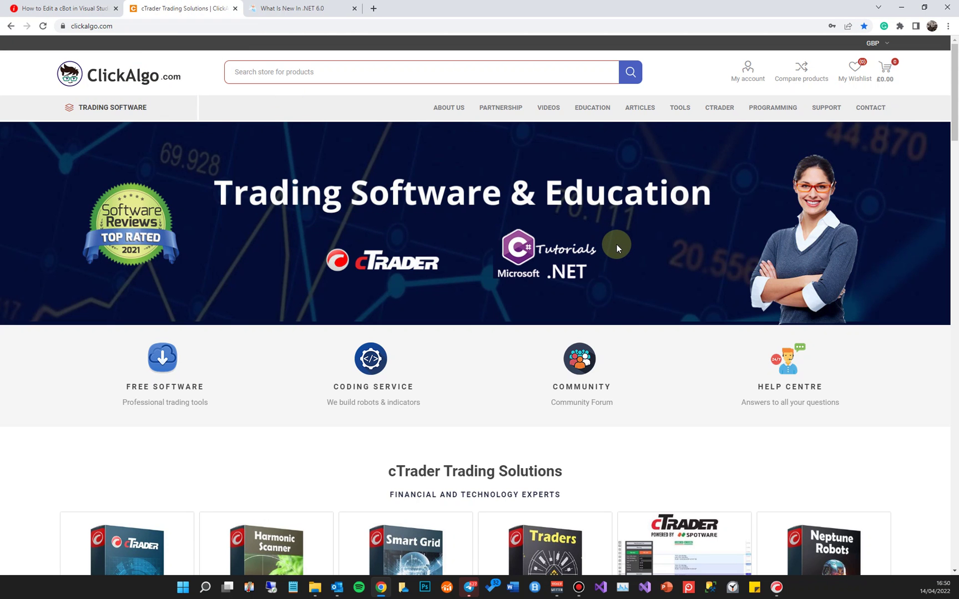
# Scroll the ClickAlgo homepage and return to its Trading Software & Education banner
pyautogui.scroll(-8, 616, 244)
pyautogui.scroll(8, 616, 244)
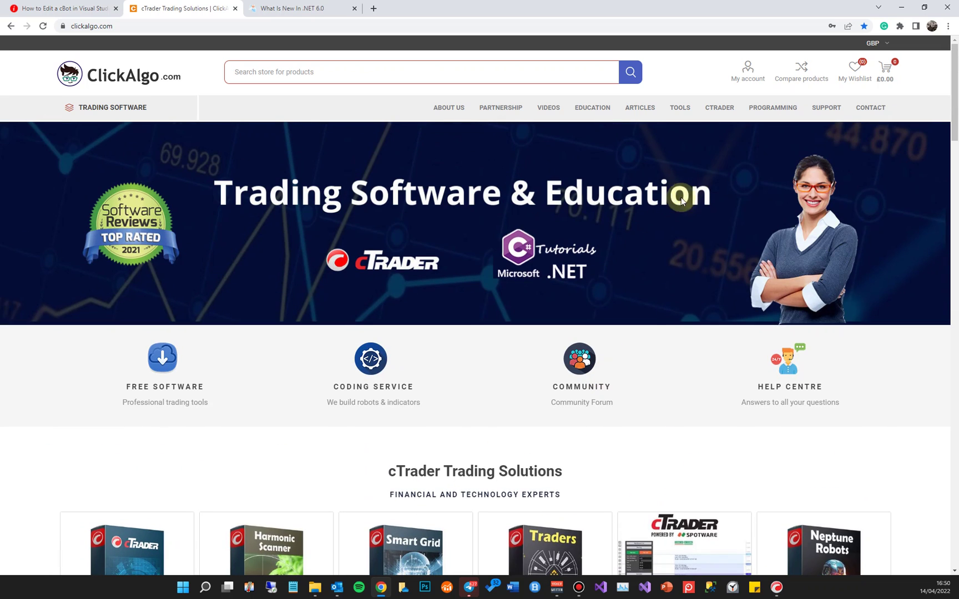
pyautogui.moveTo(773, 105)
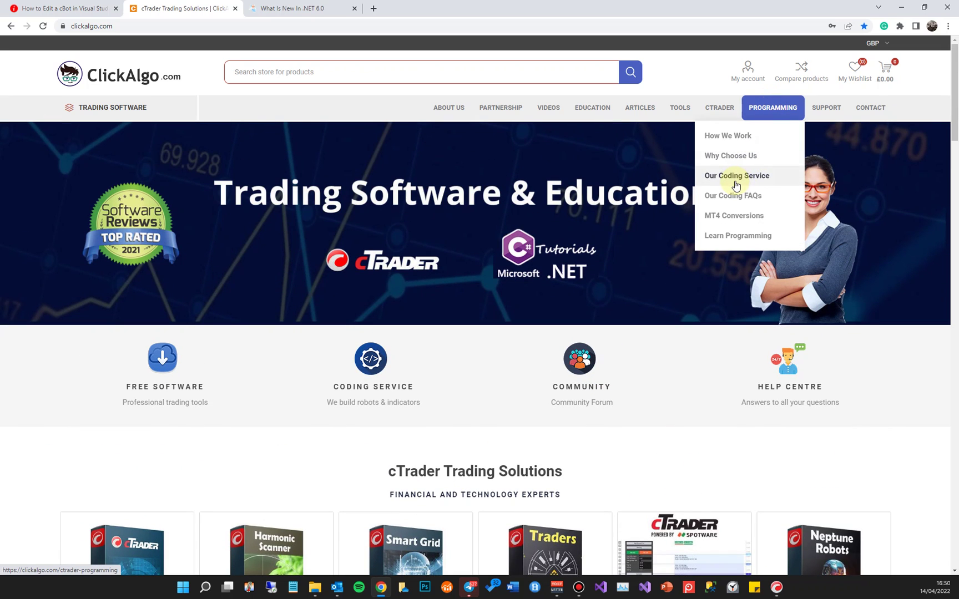